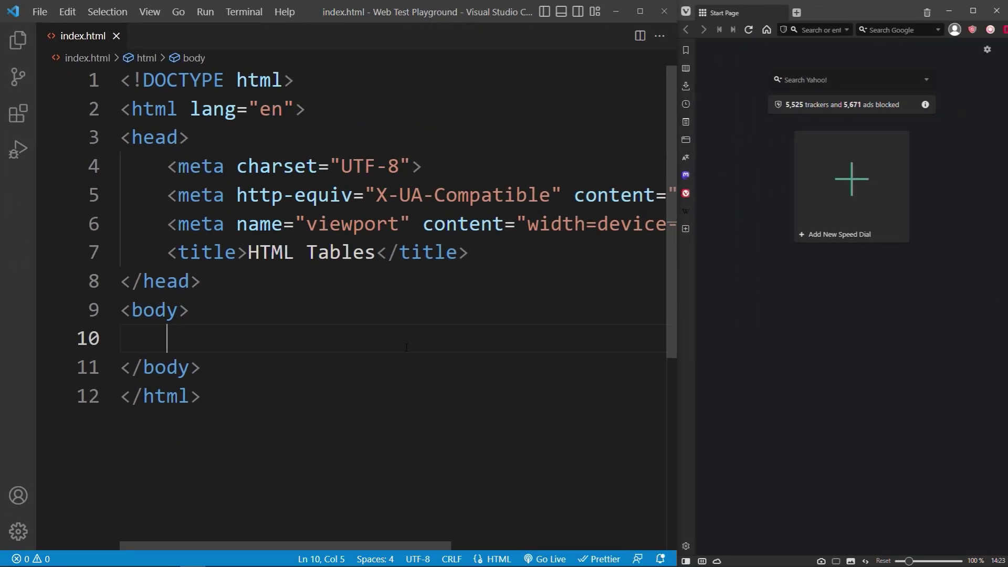
Step: Load index.html in Vivaldi from its copied file path, then return to the editor
{"action": "right_click", "coordinate": [82, 35]}
{"action": "left_click", "coordinate": [126, 171]}
{"action": "left_click", "coordinate": [815, 31]}
{"action": "key", "text": "ctrl+v"}
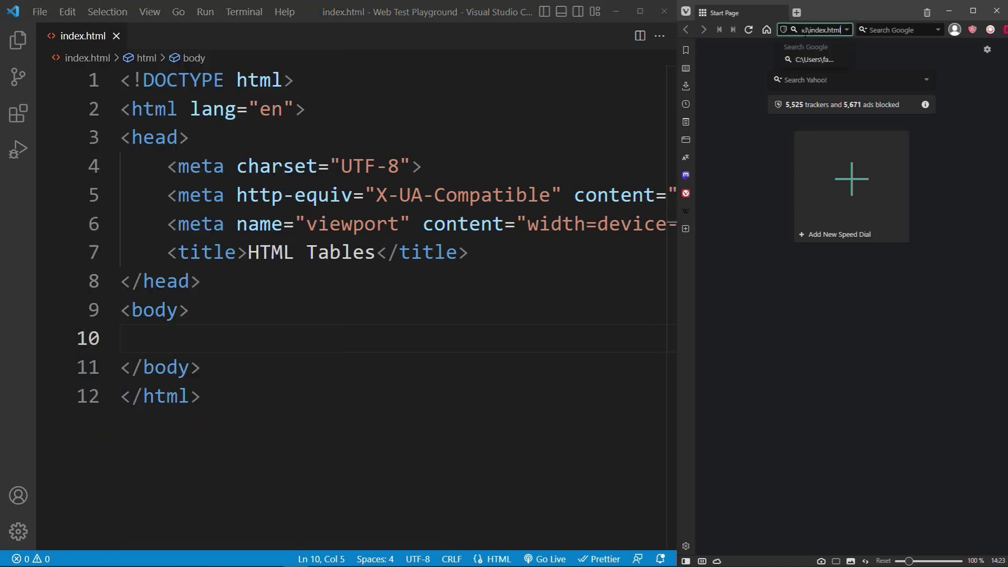
{"action": "key", "text": "Return"}
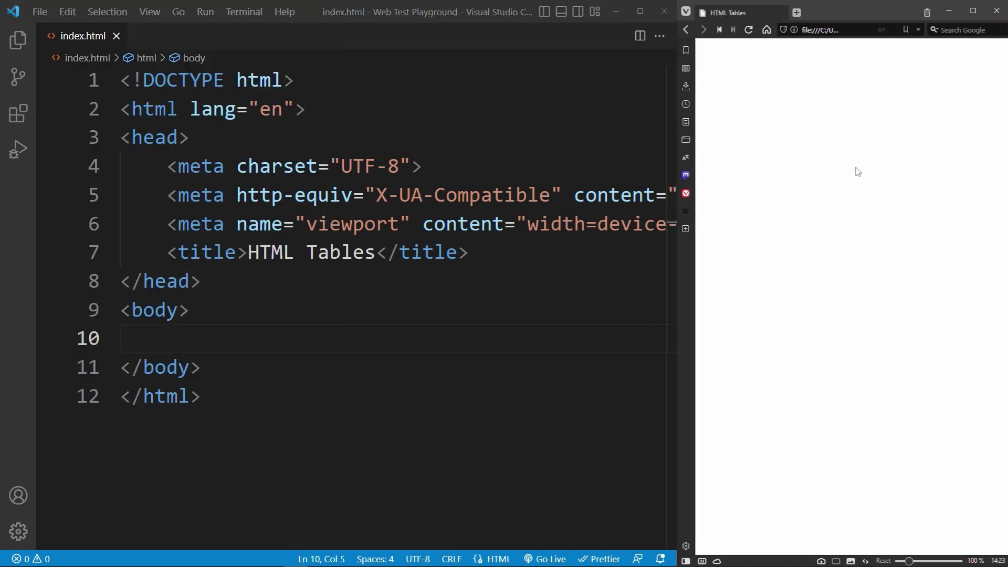
{"action": "left_click", "coordinate": [478, 341]}
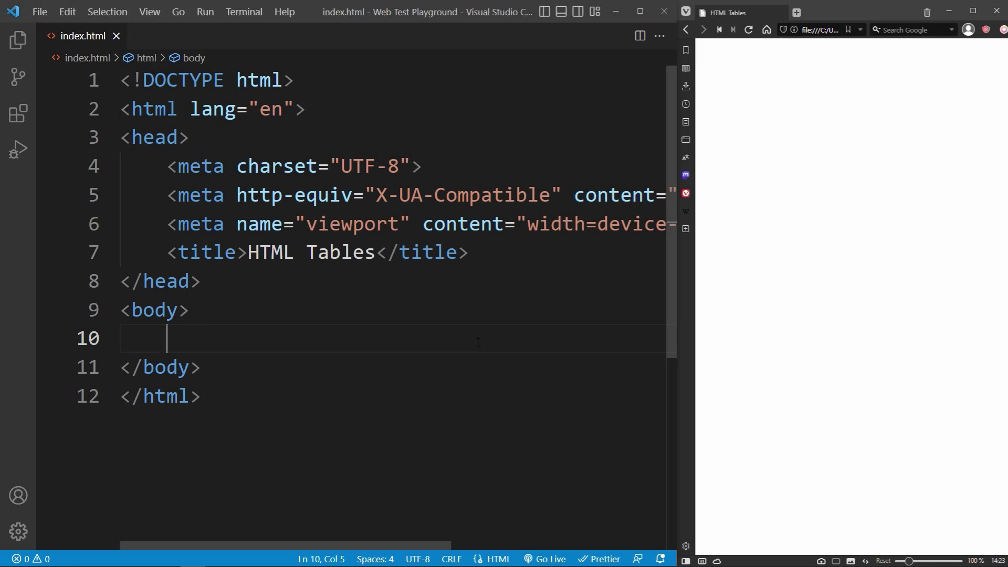
{"action": "type", "text": "table"}
Step: Expand an Emmet table and row holding td cells Albert, Einstein, 1879 and Physics
{"action": "key", "text": "Tab"}
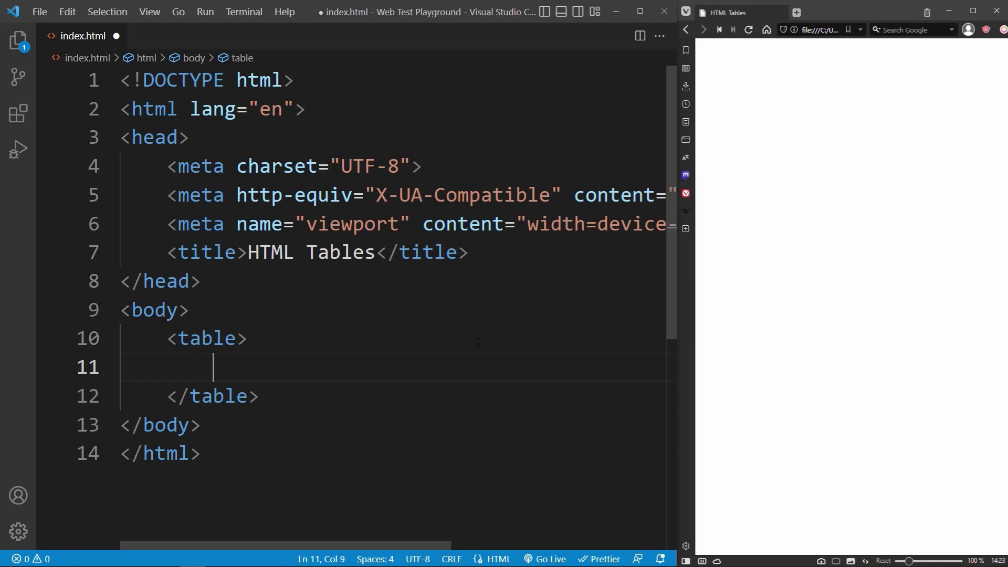
{"action": "type", "text": "tr"}
{"action": "key", "text": "Tab"}
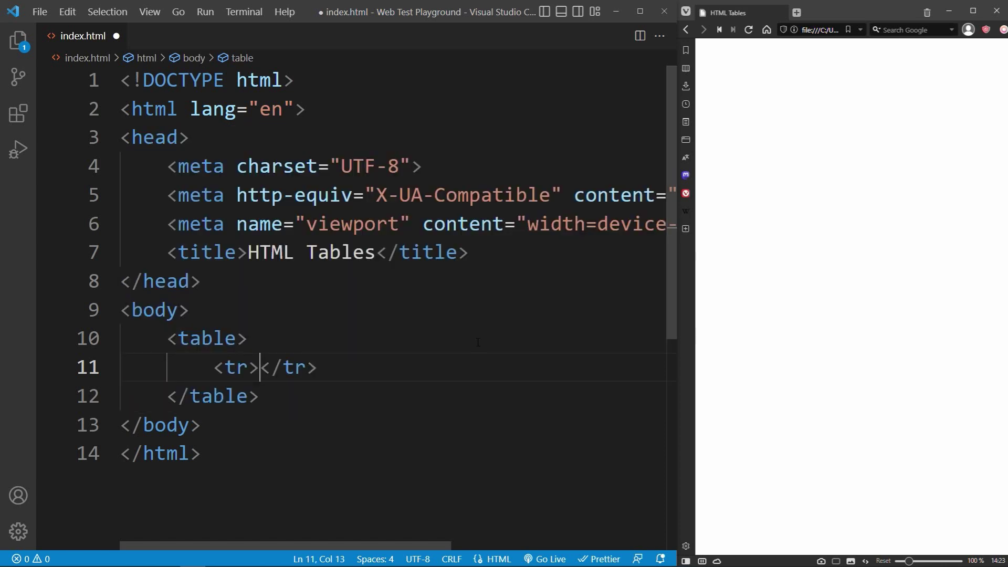
{"action": "key", "text": "Return"}
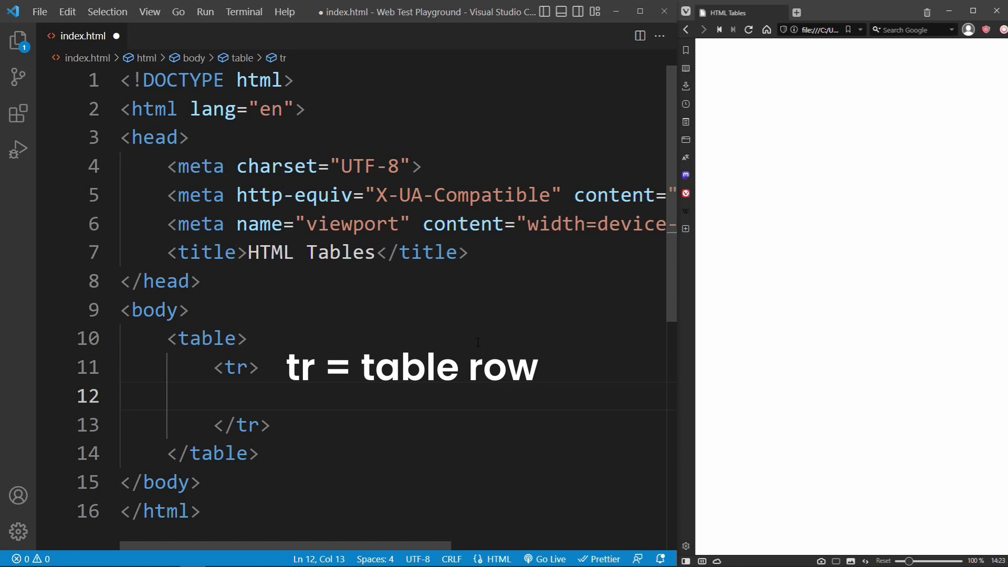
{"action": "scroll", "coordinate": [477, 342], "scroll_direction": "down", "scroll_amount": 3}
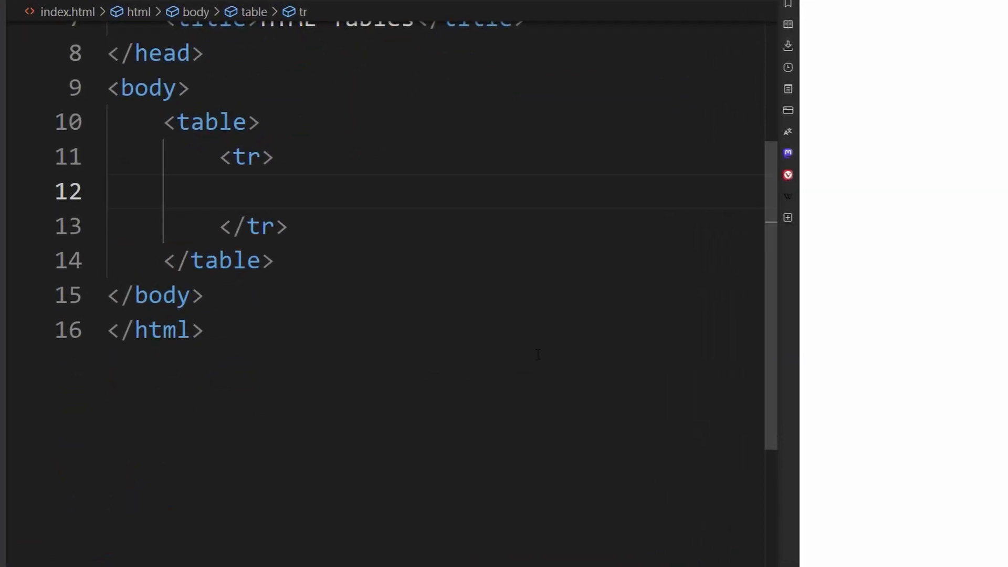
{"action": "type", "text": "td"}
{"action": "key", "text": "Tab"}
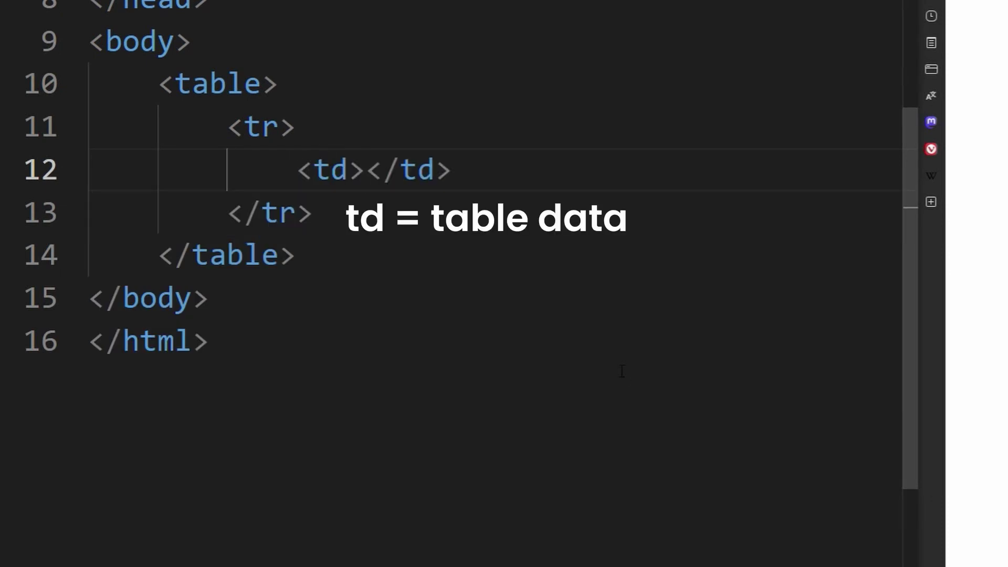
{"action": "type", "text": "Albert"}
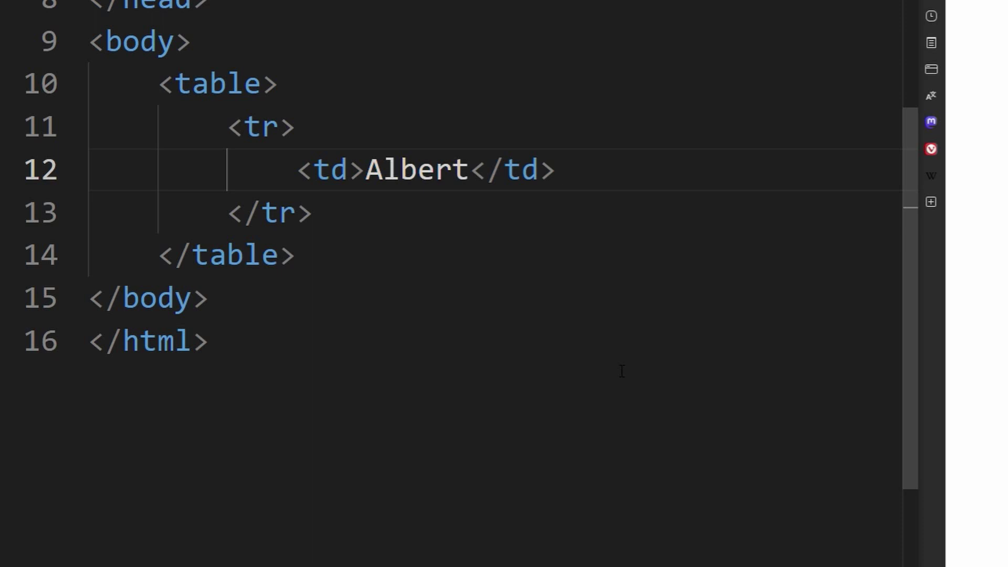
{"action": "key", "text": "End"}
{"action": "key", "text": "Return"}
{"action": "type", "text": "td"}
{"action": "key", "text": "Tab"}
{"action": "type", "text": "Einstein"}
{"action": "key", "text": "End"}
{"action": "key", "text": "Return"}
{"action": "type", "text": "1879"}
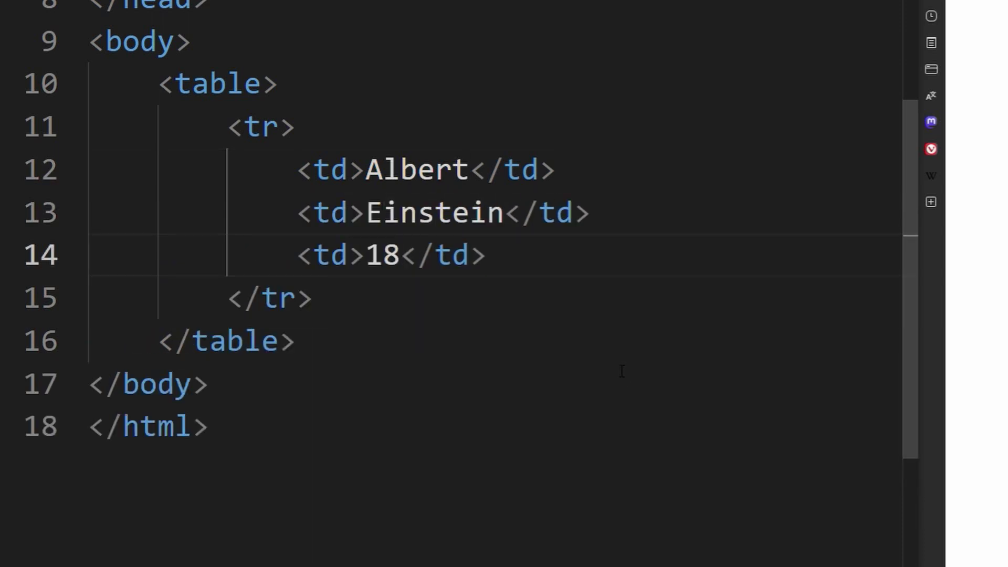
{"action": "key", "text": "End"}
{"action": "key", "text": "Return"}
{"action": "type", "text": "td"}
{"action": "key", "text": "Tab"}
{"action": "type", "text": "Physics"}
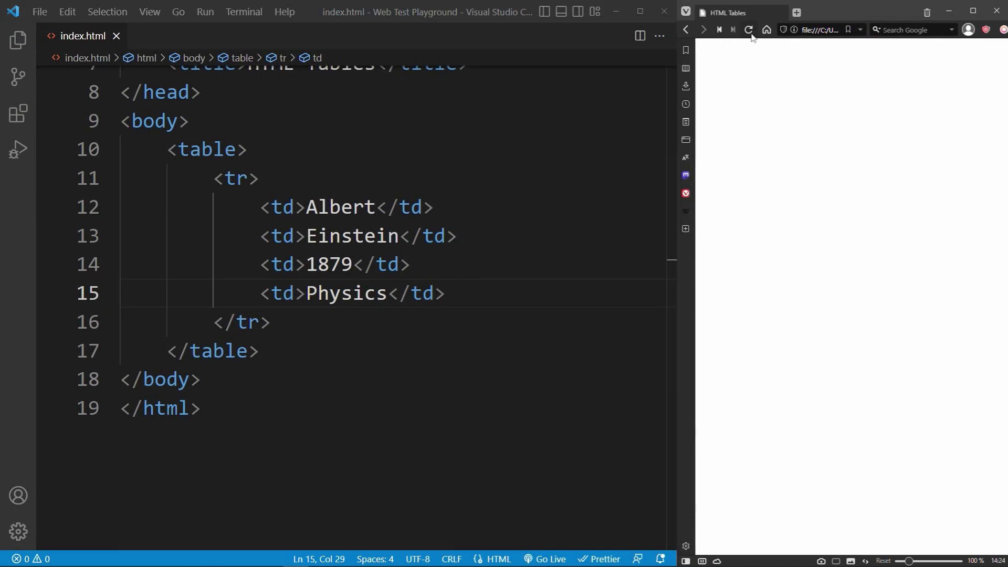
Step: Reload the Vivaldi preview, zoom in twice, and inspect the Albert, Einstein, 1879, Physics words
{"action": "left_click", "coordinate": [749, 30]}
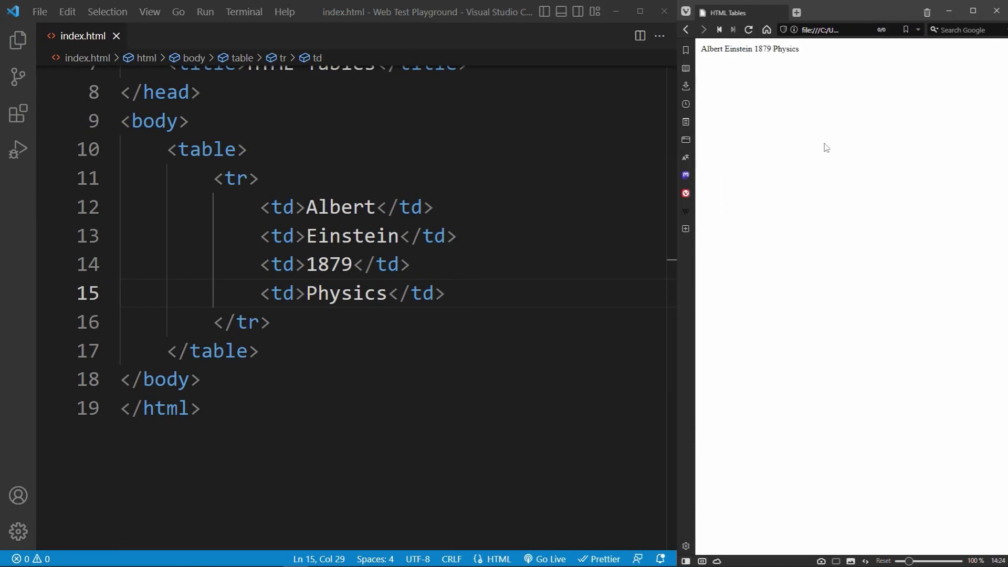
{"action": "key", "text": "ctrl+plus"}
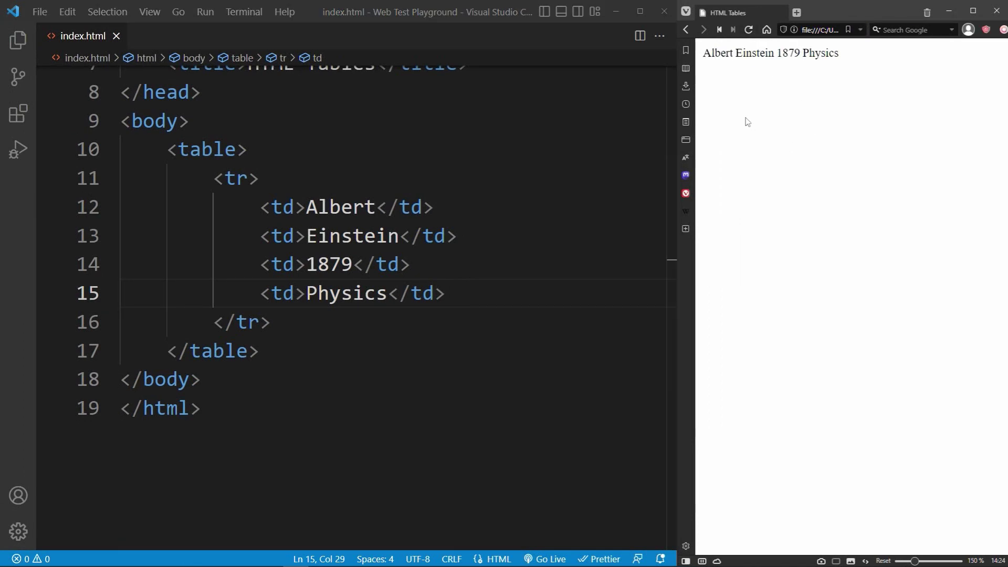
{"action": "key", "text": "ctrl+plus"}
{"action": "double_click", "coordinate": [720, 55]}
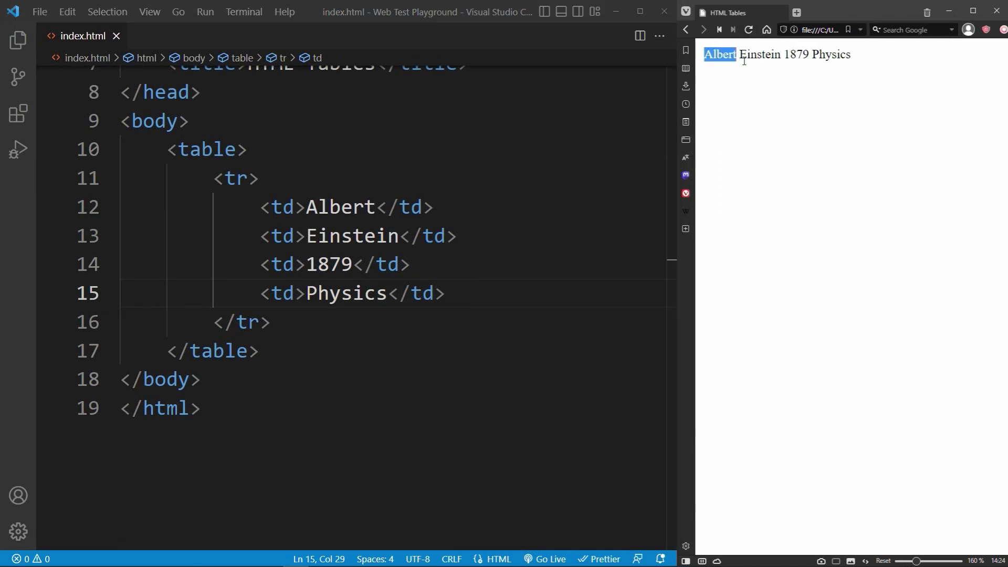
{"action": "double_click", "coordinate": [759, 55]}
{"action": "double_click", "coordinate": [795, 55]}
{"action": "double_click", "coordinate": [835, 56]}
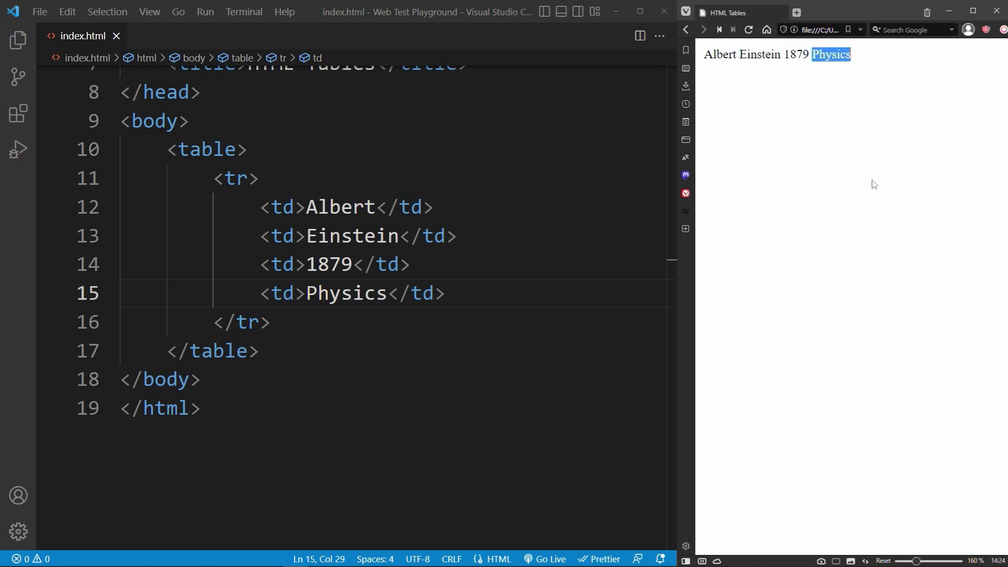
{"action": "left_click", "coordinate": [872, 190]}
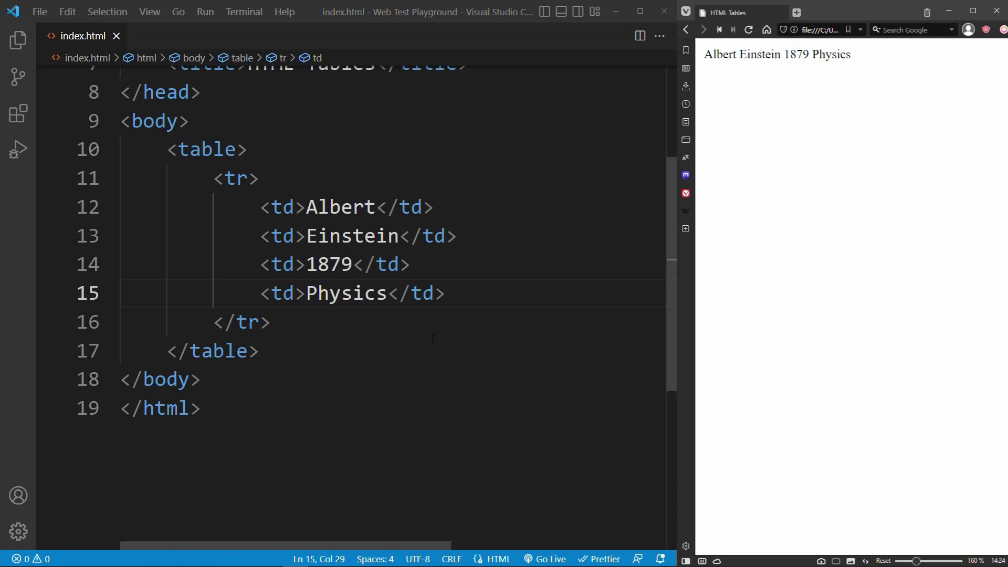
Step: Insert a second table row below the Einstein row
{"action": "left_click", "coordinate": [331, 351]}
{"action": "left_click", "coordinate": [420, 320]}
{"action": "key", "text": "Return"}
{"action": "type", "text": "t"}
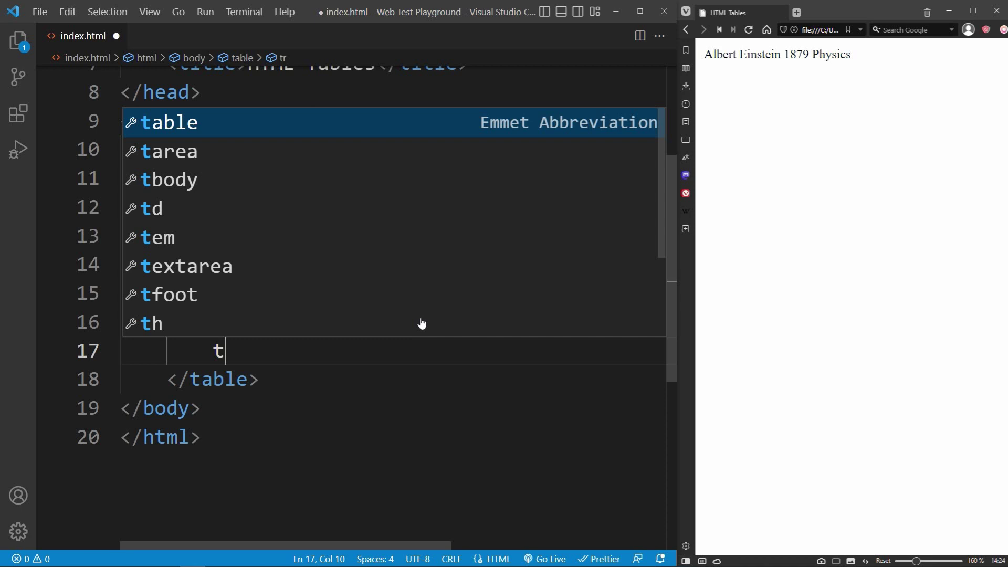
{"action": "type", "text": "r"}
{"action": "key", "text": "Tab"}
{"action": "key", "text": "Return"}
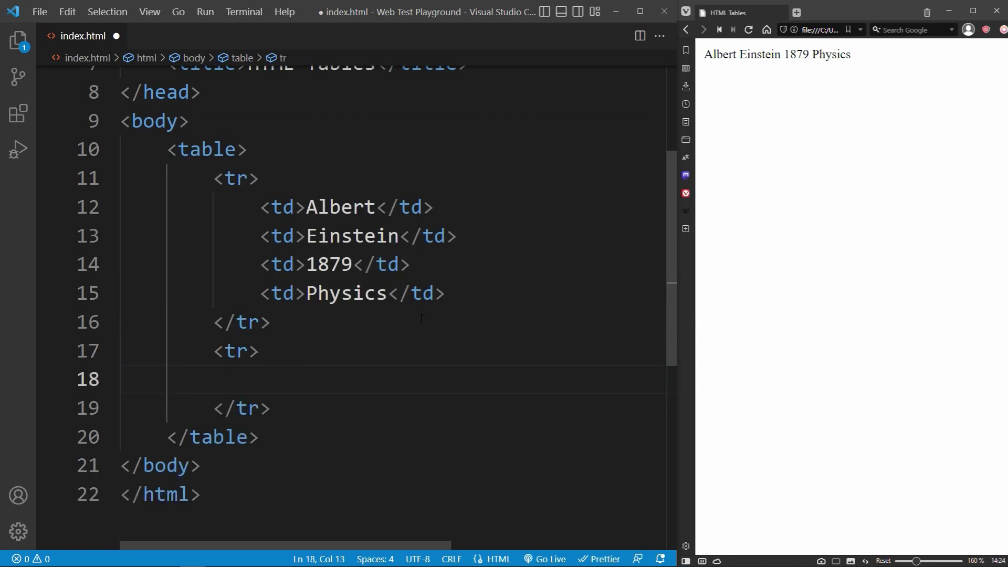
{"action": "type", "text": "td"}
Step: Fill the row with Charles, Darwin, 1809 and Biology cells, save, and reload the preview
{"action": "key", "text": "Tab"}
{"action": "type", "text": "Charles"}
{"action": "key", "text": "End"}
{"action": "key", "text": "Return"}
{"action": "type", "text": "td>Darwin"}
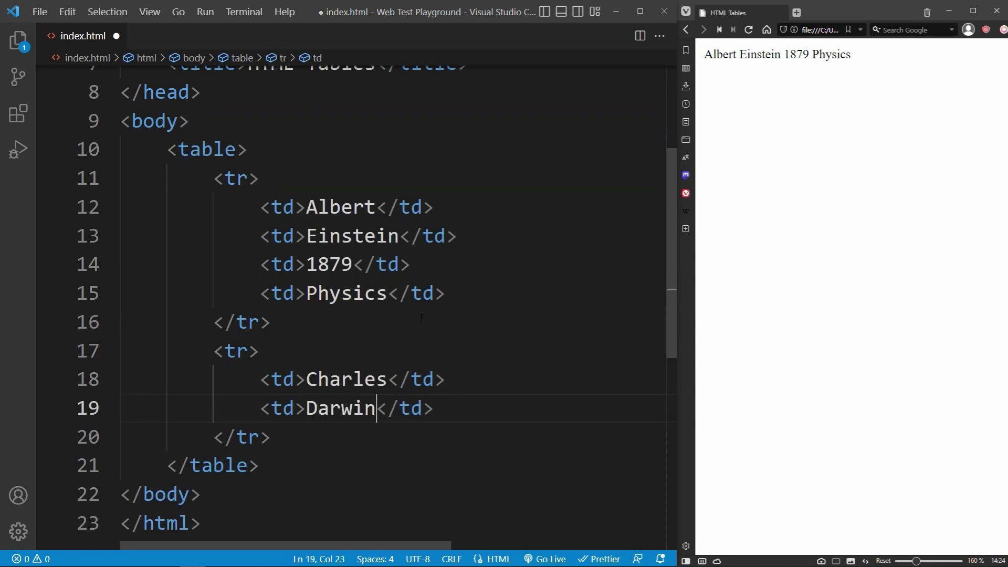
{"action": "key", "text": "End"}
{"action": "key", "text": "Return"}
{"action": "type", "text": "td"}
{"action": "key", "text": "Tab"}
{"action": "type", "text": "1809"}
{"action": "key", "text": "End"}
{"action": "key", "text": "Return"}
{"action": "type", "text": "td\t"}
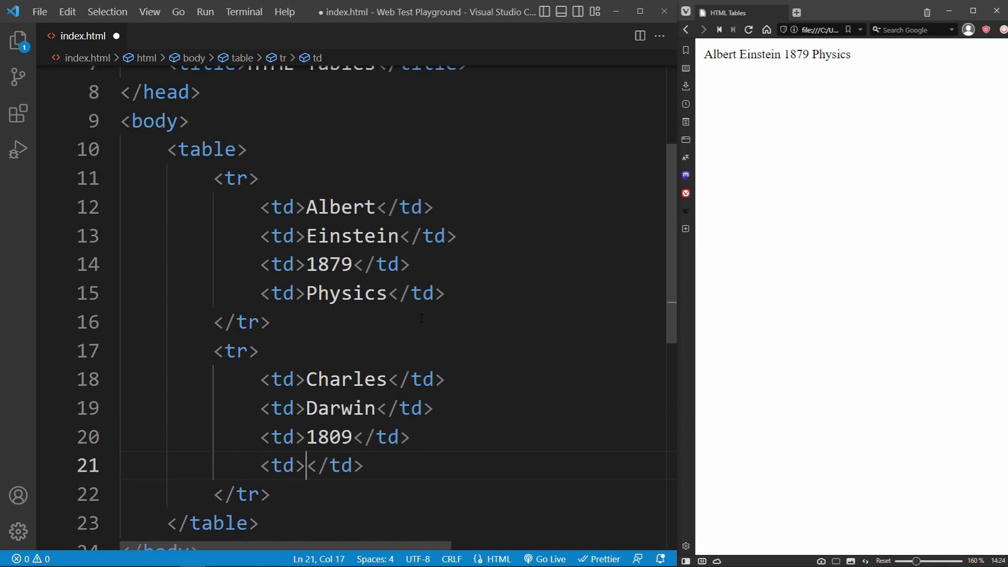
{"action": "type", "text": "Biology"}
{"action": "key", "text": "ctrl+s"}
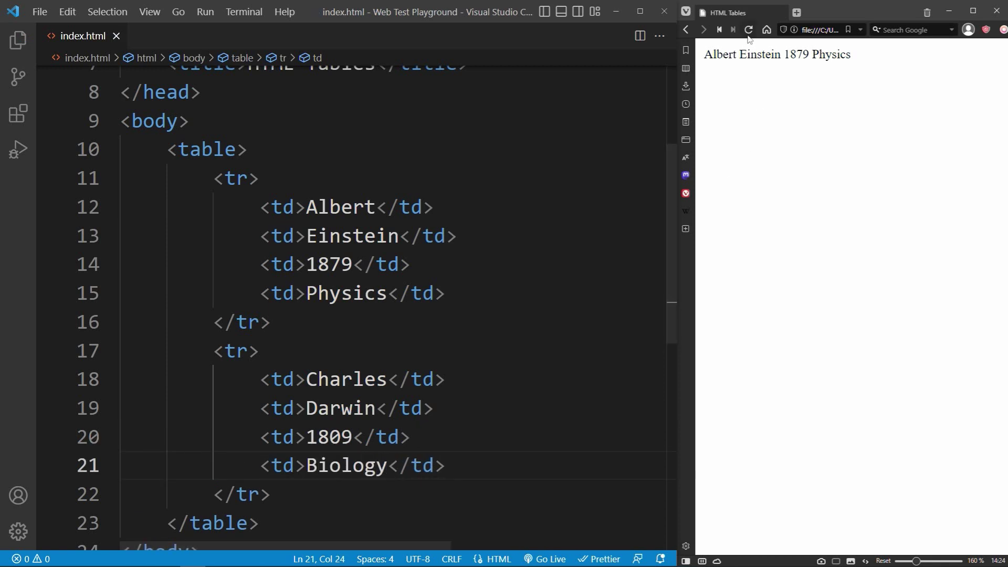
{"action": "left_click", "coordinate": [748, 29]}
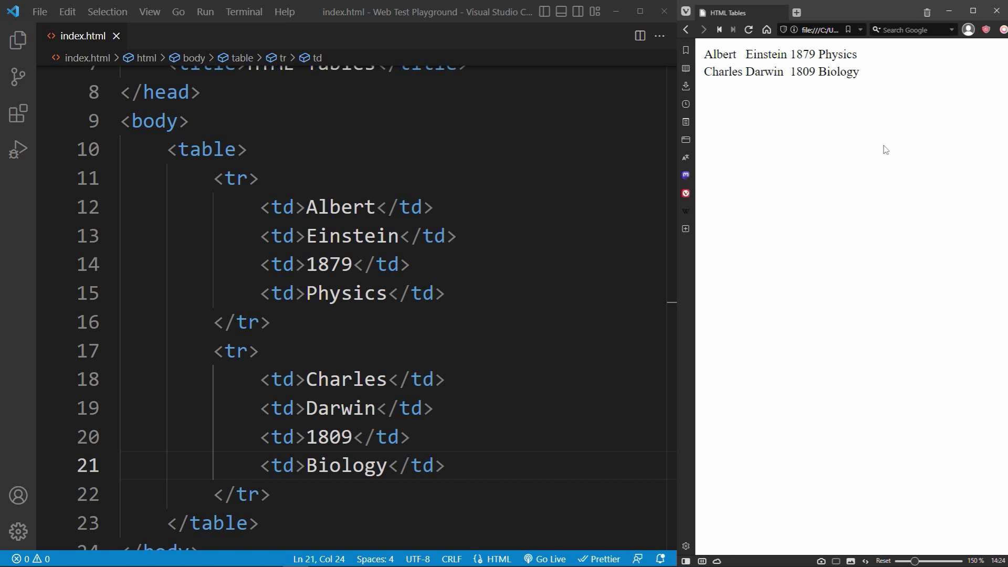
Step: Add empty thead and tbody sections at the top of the table and save
{"action": "left_click", "coordinate": [445, 150]}
{"action": "key", "text": "Return"}
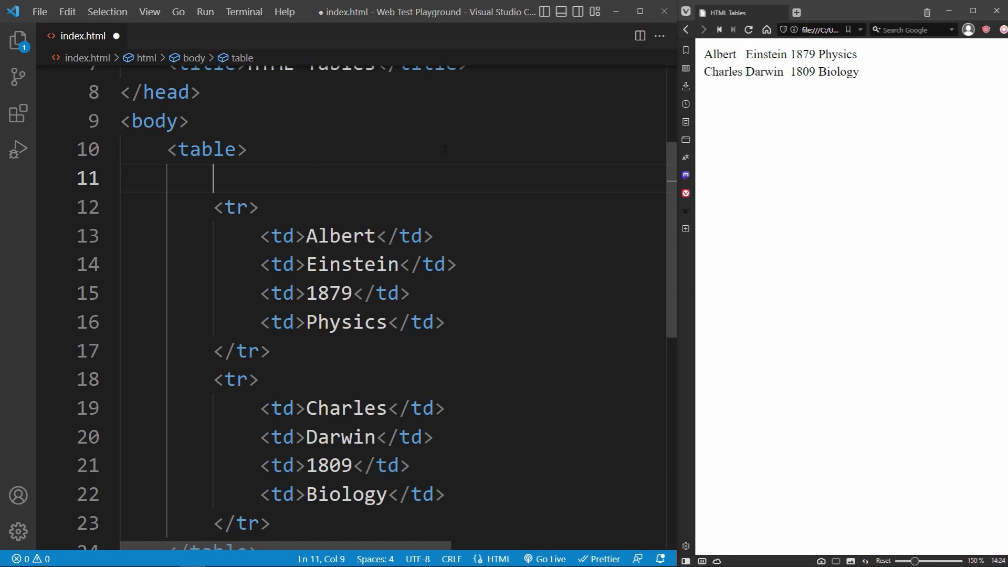
{"action": "type", "text": "thead"}
{"action": "key", "text": "Tab"}
{"action": "key", "text": "Return"}
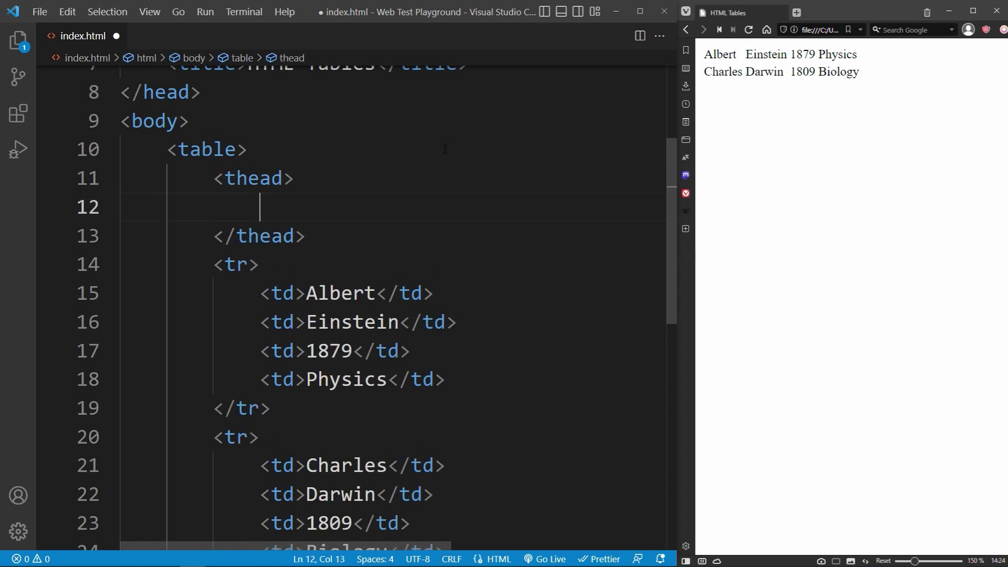
{"action": "key", "text": "Down"}
{"action": "key", "text": "End"}
{"action": "key", "text": "Return"}
{"action": "type", "text": "tbody"}
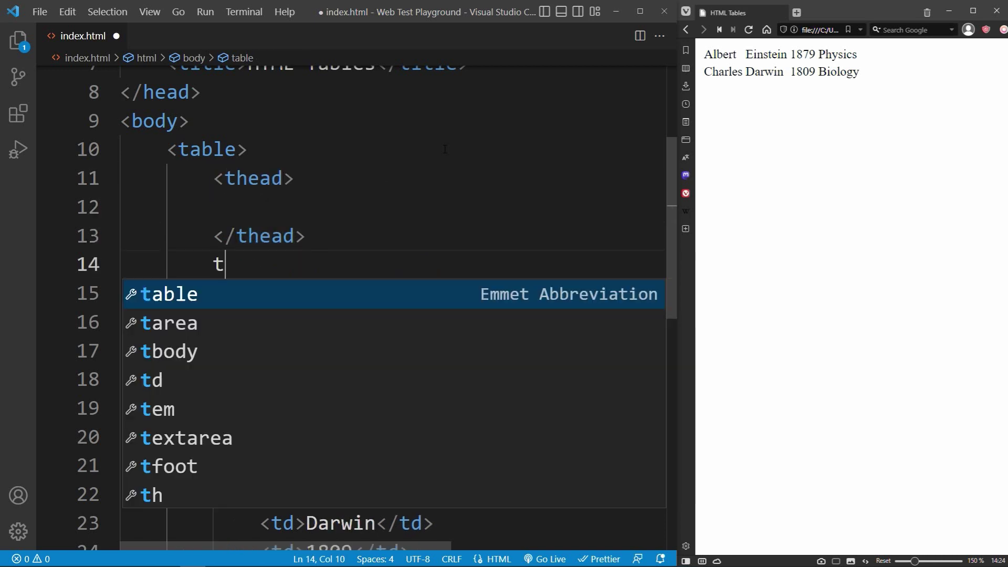
{"action": "key", "text": "Tab"}
{"action": "key", "text": "Return"}
{"action": "key", "text": "ctrl+s"}
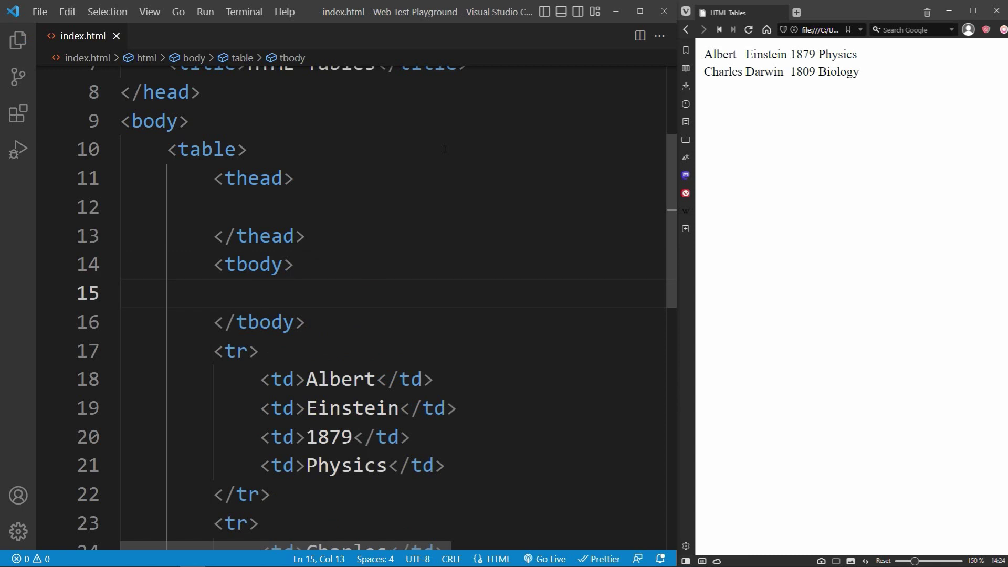
{"action": "scroll", "coordinate": [445, 149], "scroll_direction": "down", "scroll_amount": 3}
Step: Move the Einstein and Darwin rows into the tbody and save
{"action": "left_click_drag", "start_coordinate": [271, 477], "coordinate": [215, 162]}
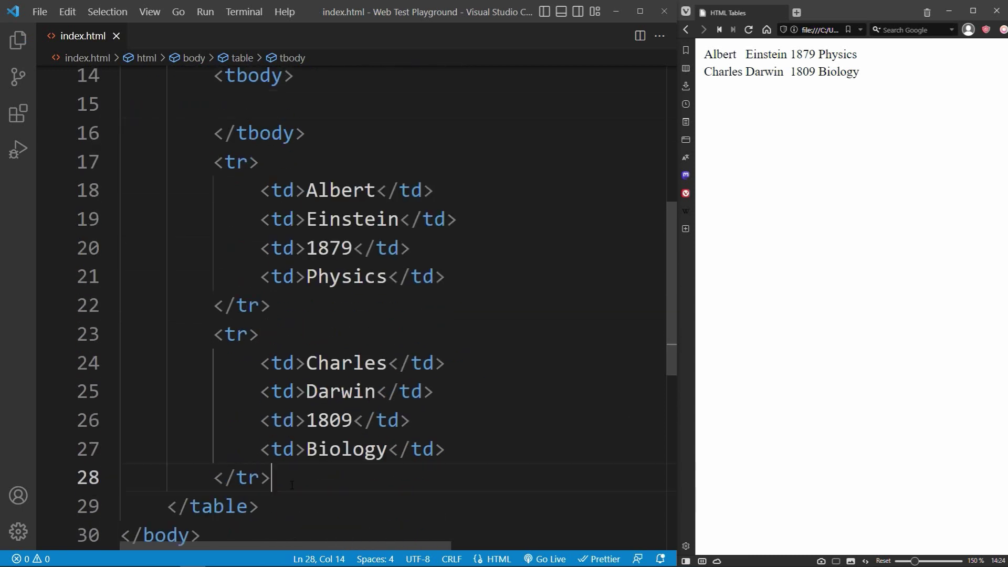
{"action": "key", "text": "ctrl+x"}
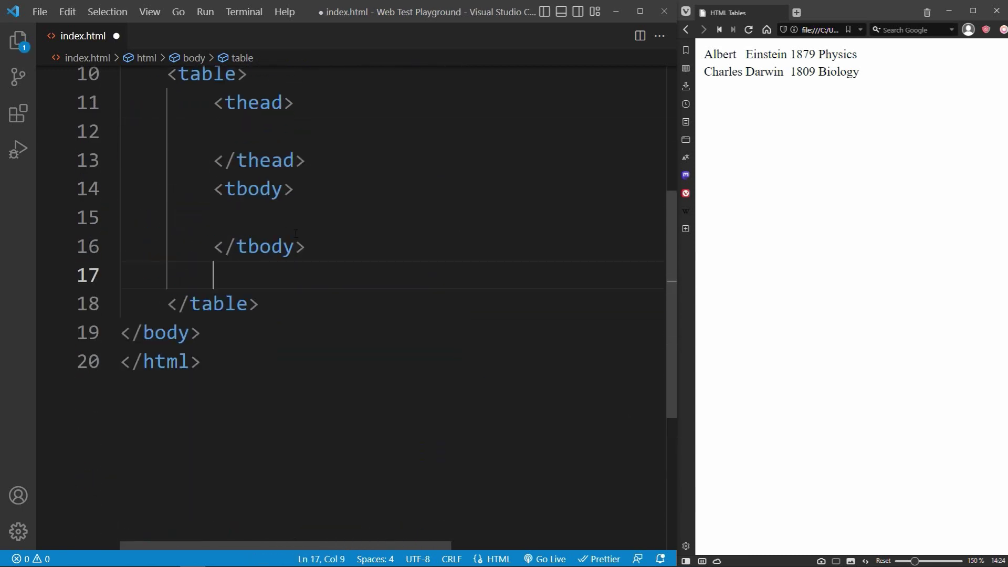
{"action": "left_click", "coordinate": [329, 218]}
{"action": "key", "text": "ctrl+v"}
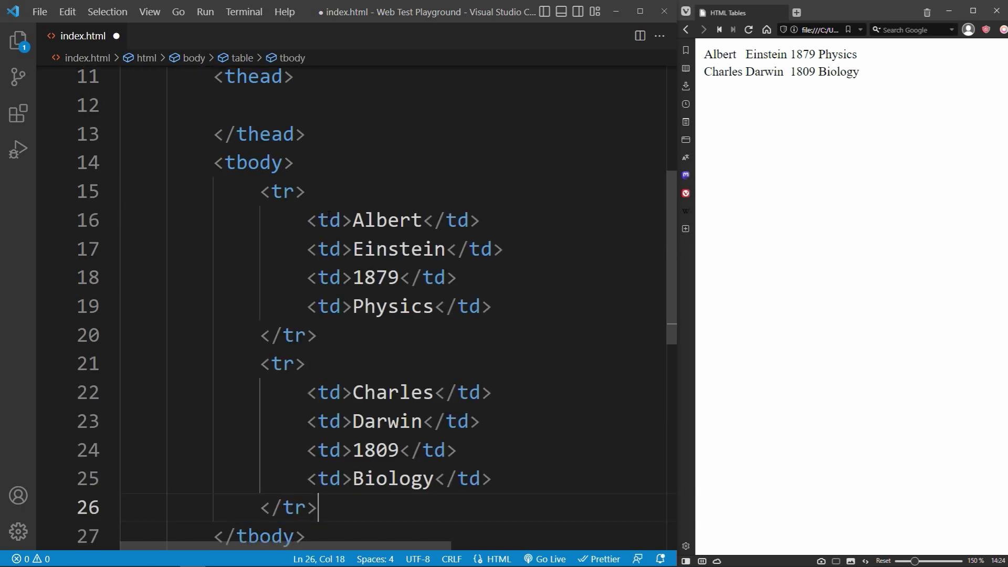
{"action": "key", "text": "ctrl+s"}
{"action": "scroll", "coordinate": [329, 214], "scroll_direction": "down", "scroll_amount": 3}
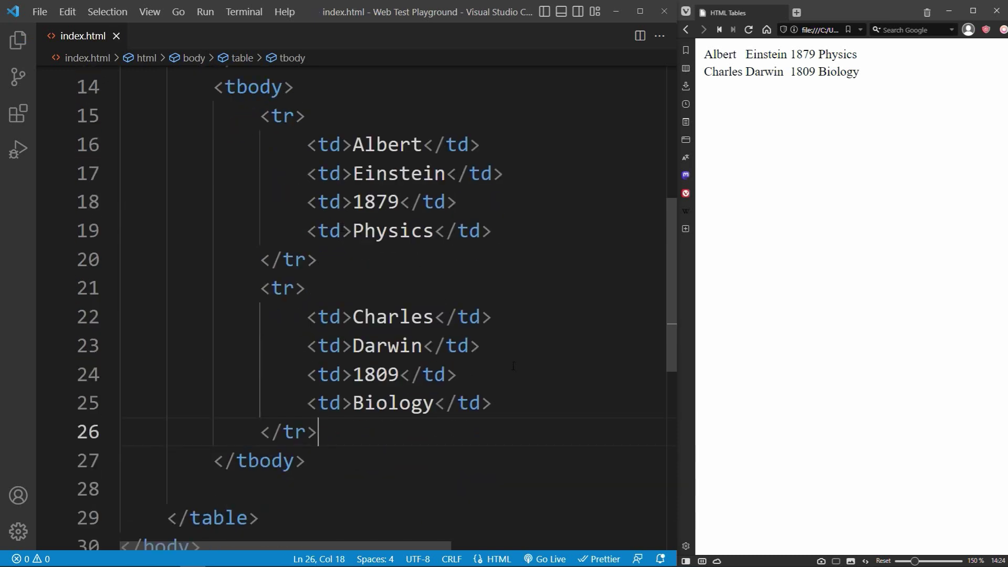
{"action": "scroll", "coordinate": [513, 366], "scroll_direction": "up", "scroll_amount": 5}
{"action": "scroll", "coordinate": [513, 367], "scroll_direction": "up", "scroll_amount": 2}
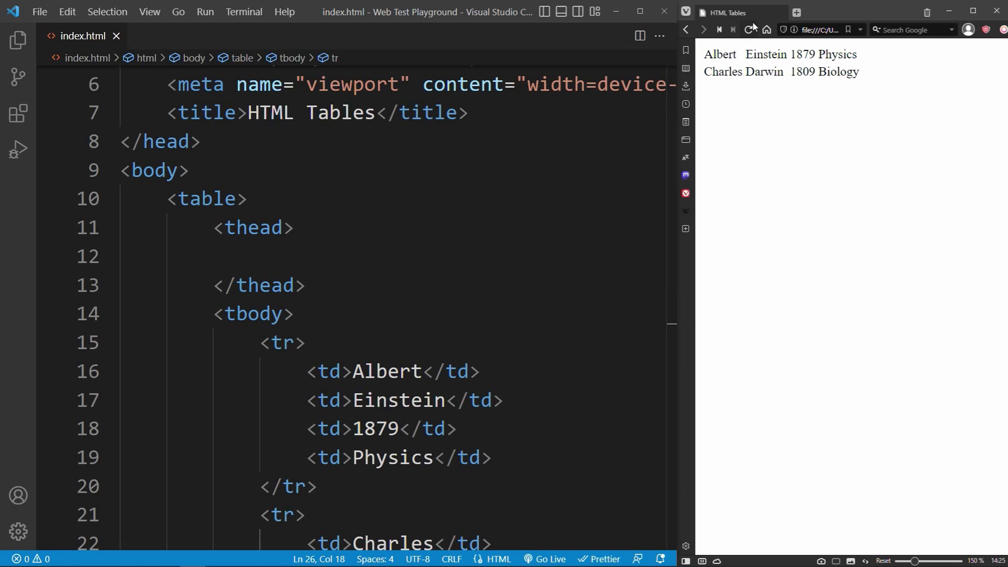
Step: Add an empty header row inside the thead
{"action": "left_click", "coordinate": [382, 265]}
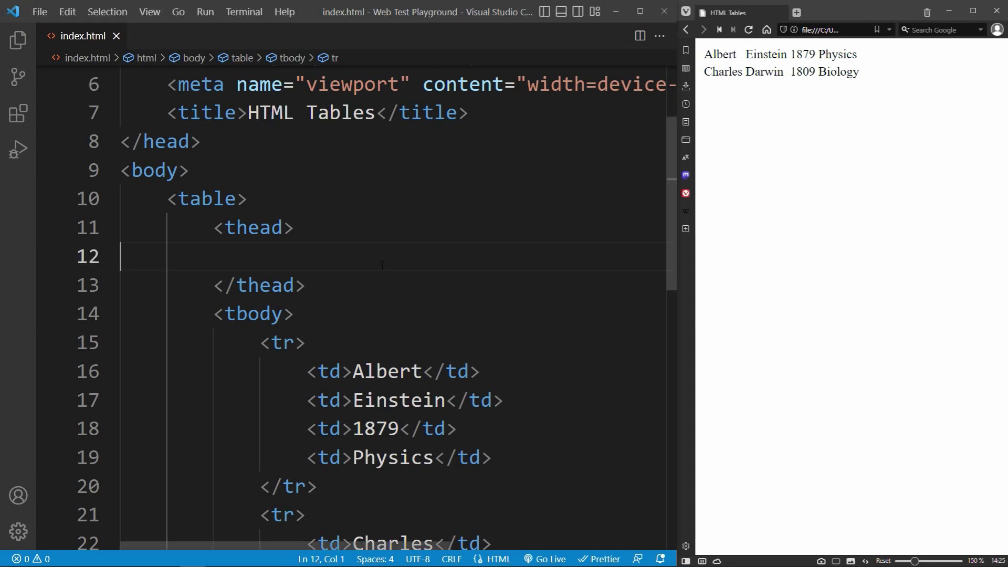
{"action": "key", "text": "Tab"}
{"action": "type", "text": "tr"}
{"action": "key", "text": "Tab"}
{"action": "key", "text": "Return"}
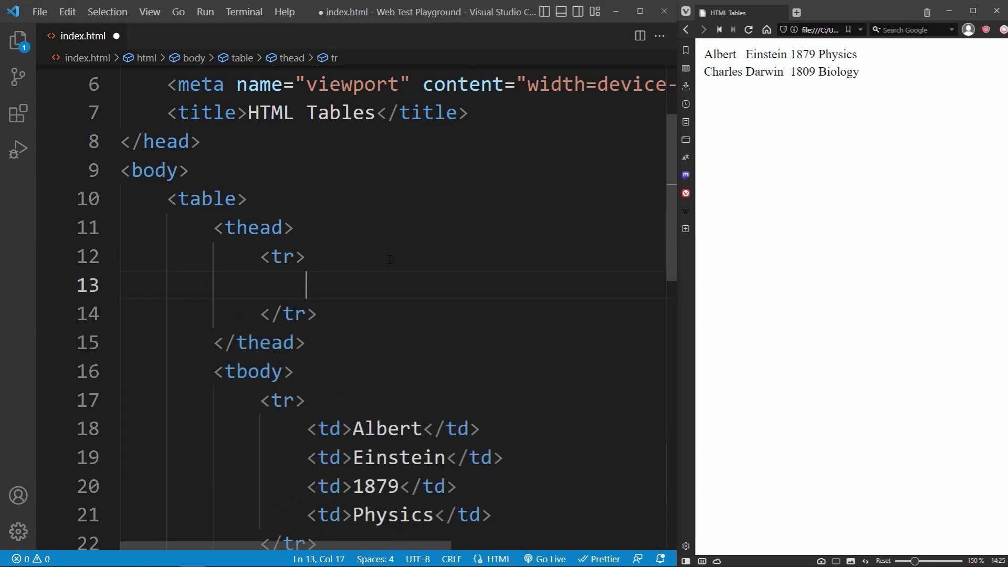
{"action": "type", "text": "th"}
Step: Add th headings firstname, lastname, born and scientific field, save, and reload the preview
{"action": "key", "text": "Tab"}
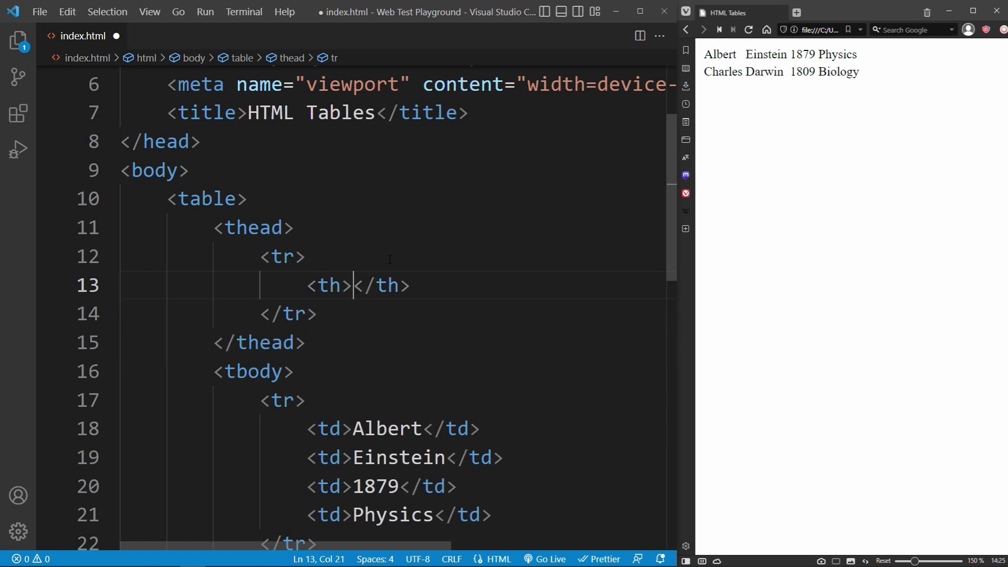
{"action": "type", "text": "firstname"}
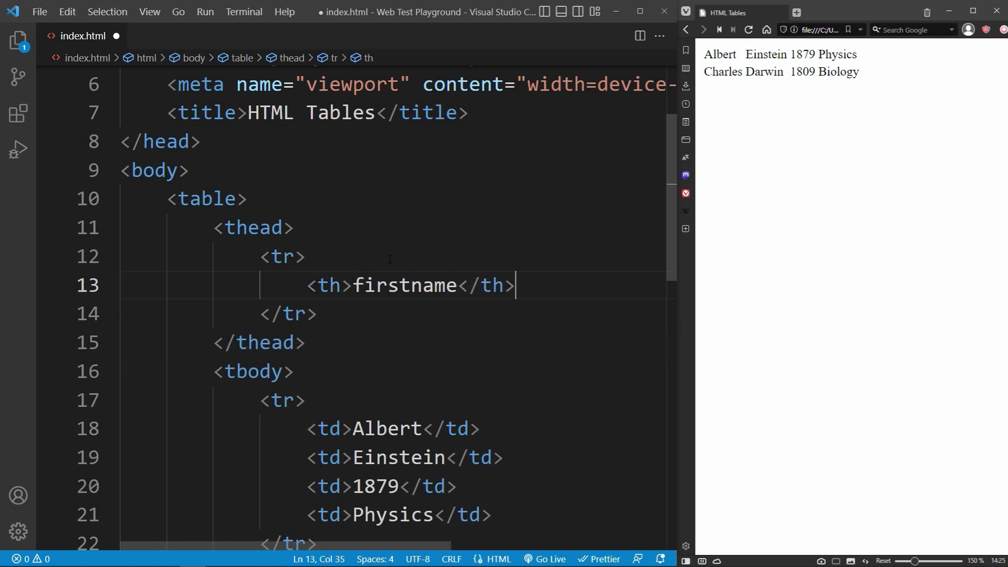
{"action": "key", "text": "End"}
{"action": "key", "text": "Return"}
{"action": "type", "text": "th"}
{"action": "key", "text": "Tab"}
{"action": "type", "text": "lastname"}
{"action": "key", "text": "End"}
{"action": "key", "text": "Return"}
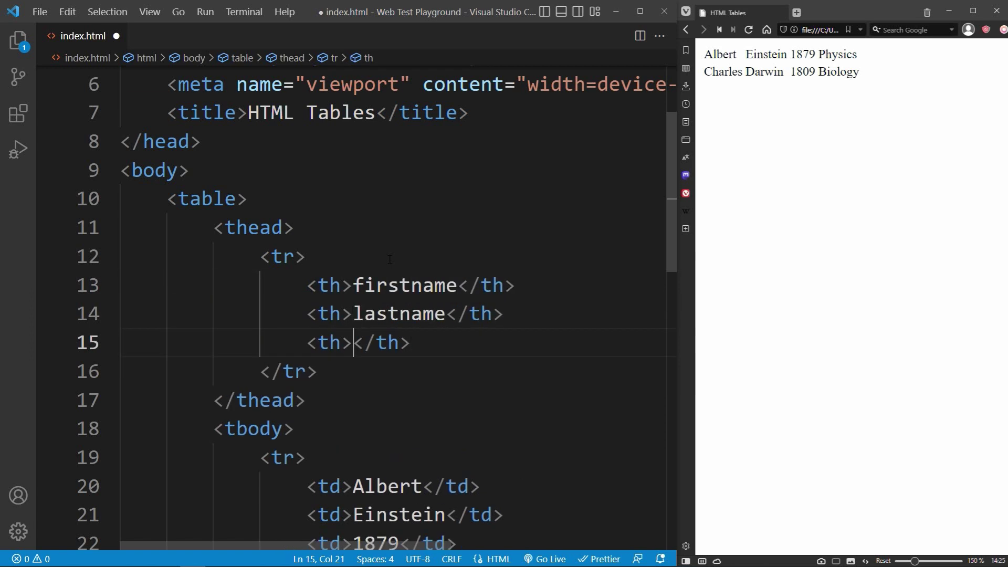
{"action": "type", "text": "born"}
{"action": "key", "text": "End"}
{"action": "key", "text": "Return"}
{"action": "type", "text": "th"}
{"action": "key", "text": "Tab"}
{"action": "type", "text": "scientific "}
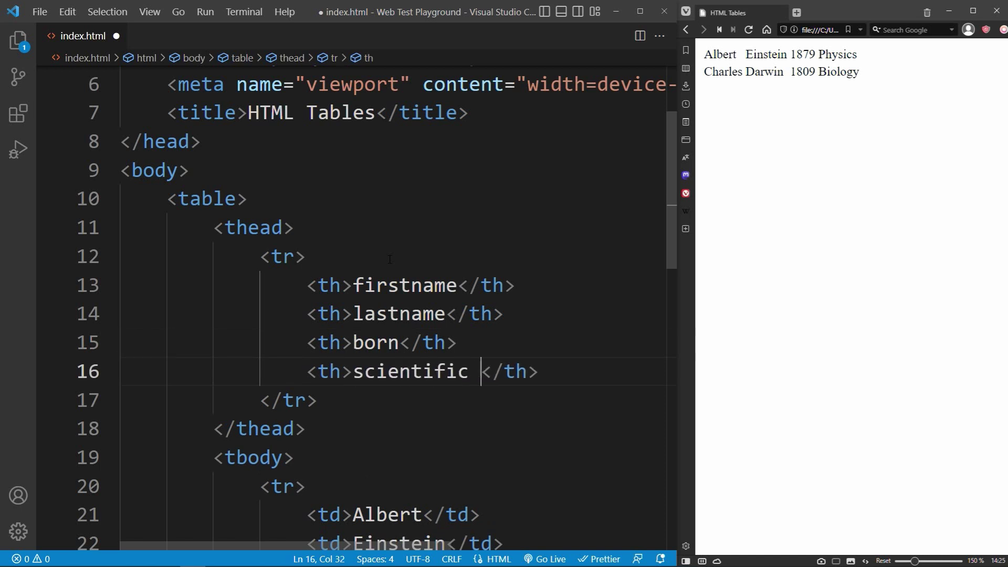
{"action": "type", "text": "field"}
{"action": "key", "text": "ctrl+s"}
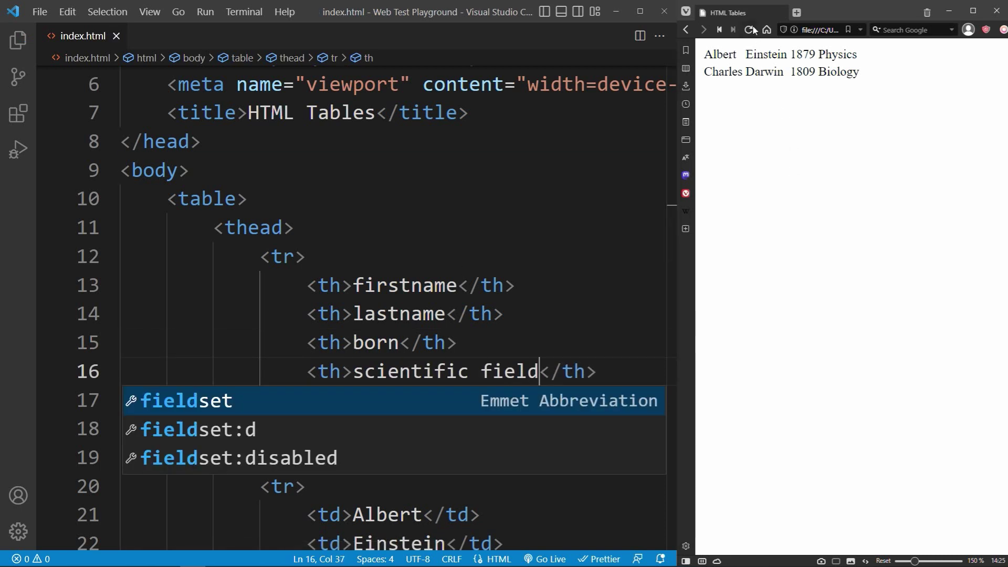
{"action": "left_click", "coordinate": [748, 30]}
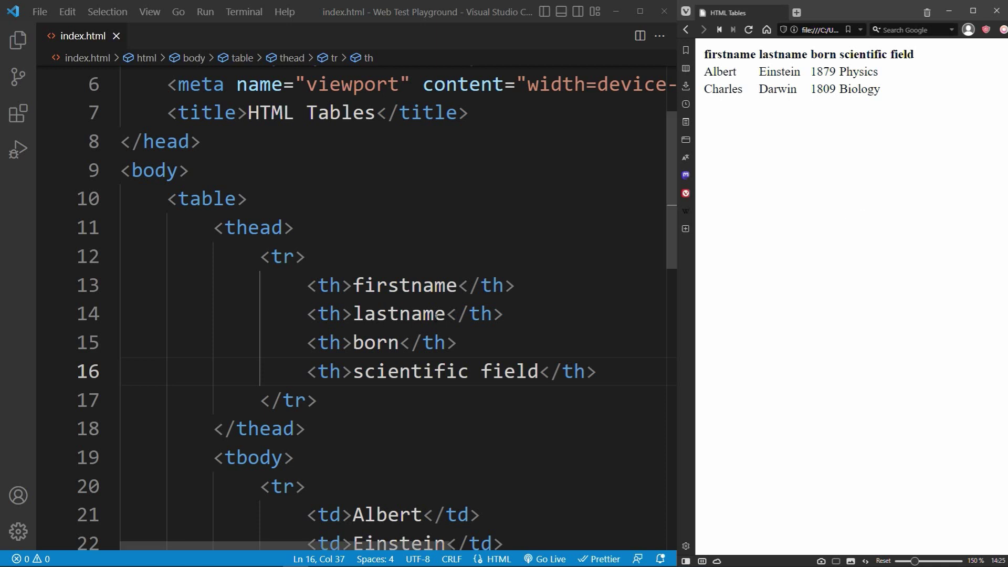
{"action": "scroll", "coordinate": [441, 315], "scroll_direction": "down", "scroll_amount": 6}
{"action": "scroll", "coordinate": [441, 316], "scroll_direction": "down", "scroll_amount": 4}
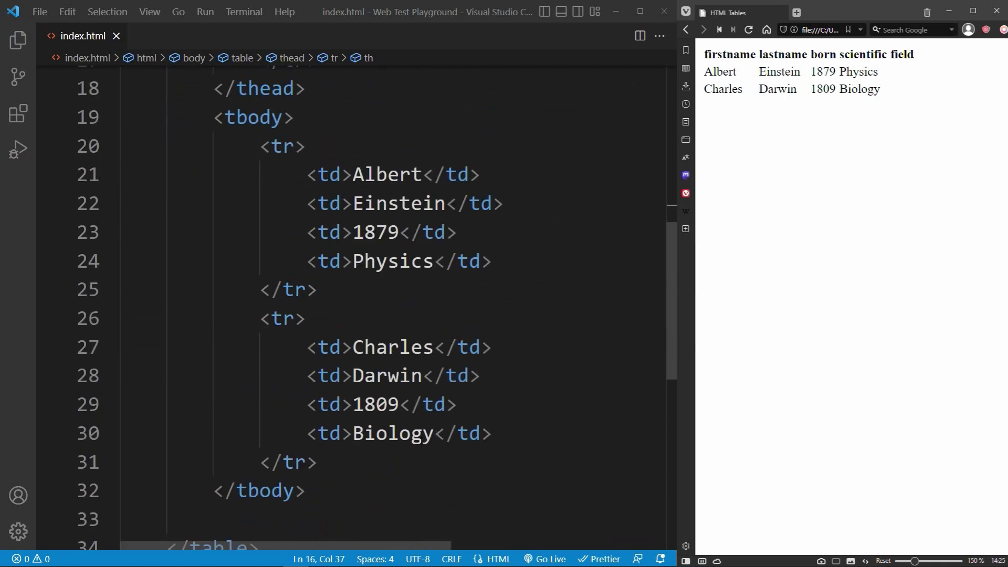
Step: Below the Darwin row, add a tbody row with td cells Steven, Hawking, 1942 and Physics
{"action": "left_click", "coordinate": [331, 462]}
{"action": "scroll", "coordinate": [393, 316], "scroll_direction": "down", "scroll_amount": 3}
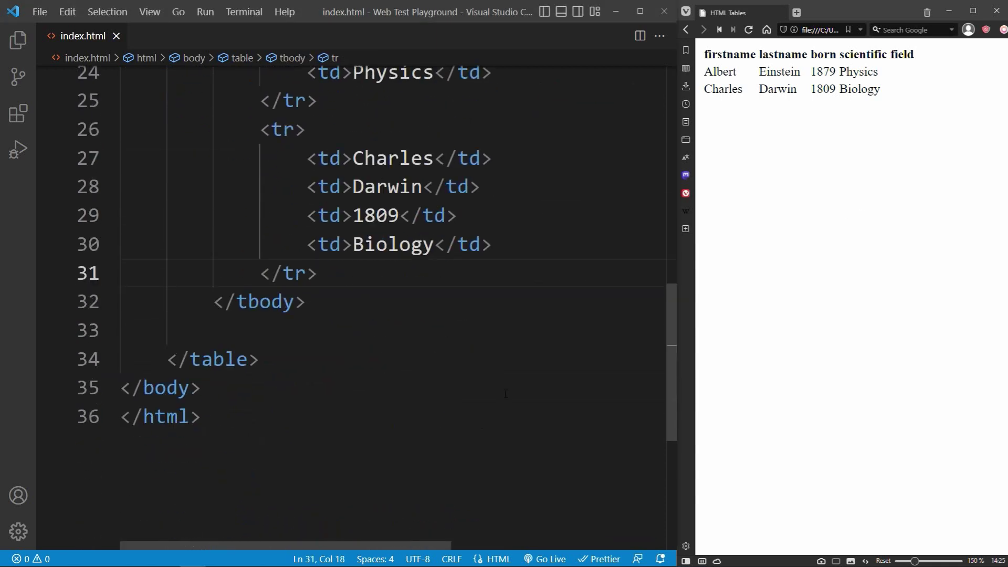
{"action": "key", "text": "Return"}
{"action": "type", "text": "tr"}
{"action": "key", "text": "Tab"}
{"action": "type", "text": "td"}
{"action": "key", "text": "Tab"}
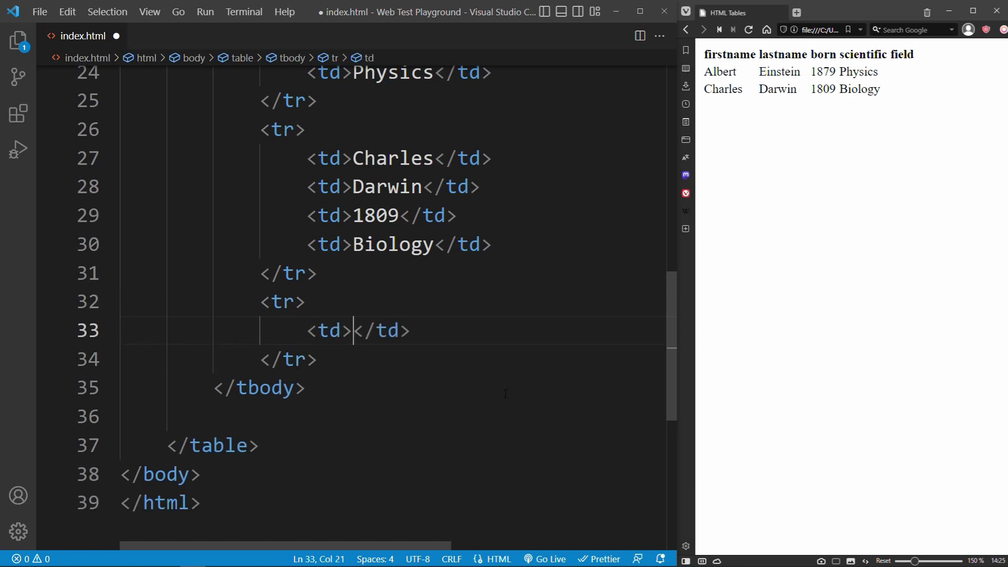
{"action": "type", "text": "Steven"}
{"action": "key", "text": "End"}
{"action": "key", "text": "Return"}
{"action": "type", "text": "td"}
{"action": "key", "text": "Tab"}
{"action": "type", "text": "Hawking"}
{"action": "key", "text": "End"}
{"action": "key", "text": "Return"}
{"action": "type", "text": "td"}
{"action": "key", "text": "Tab"}
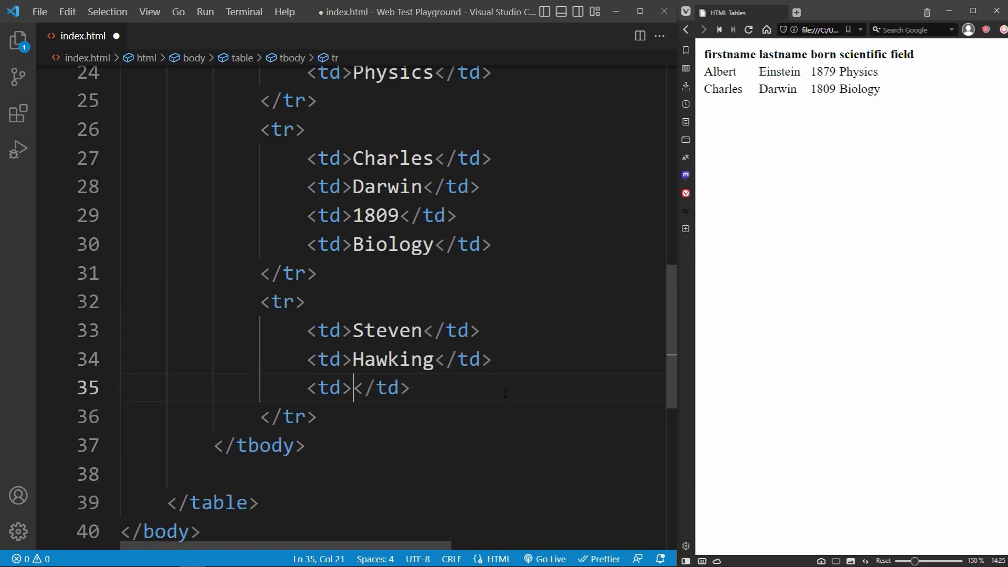
{"action": "type", "text": "1942"}
{"action": "key", "text": "End"}
{"action": "key", "text": "Return"}
{"action": "type", "text": "td\tPhysics"}
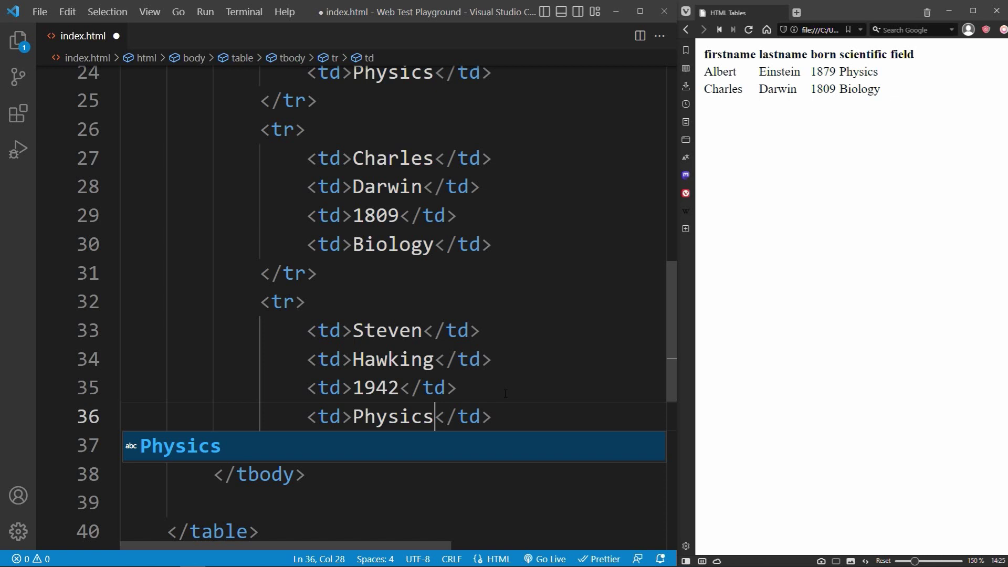